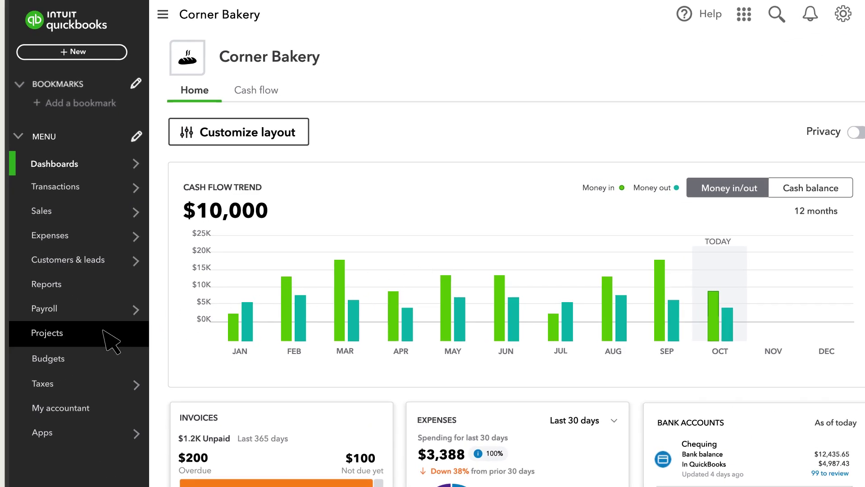
Give the unrated employee an hourly cost rate of $25.59/hr and close the rates panel.
click(90, 335)
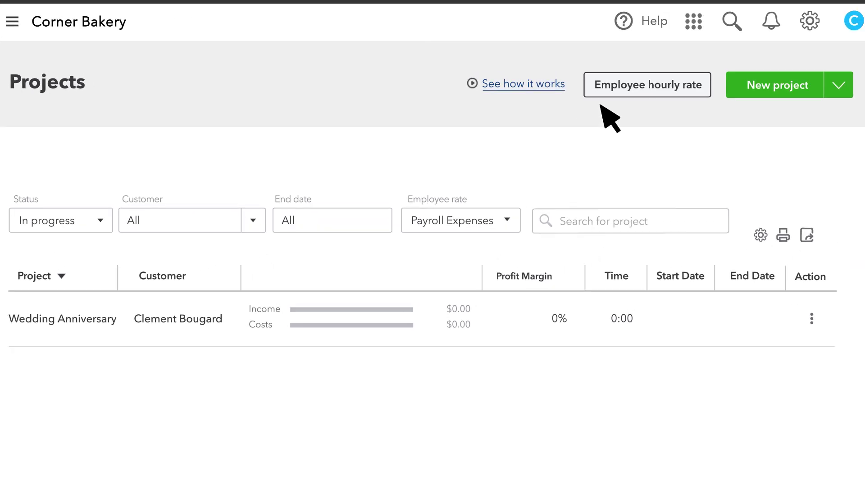
click(647, 86)
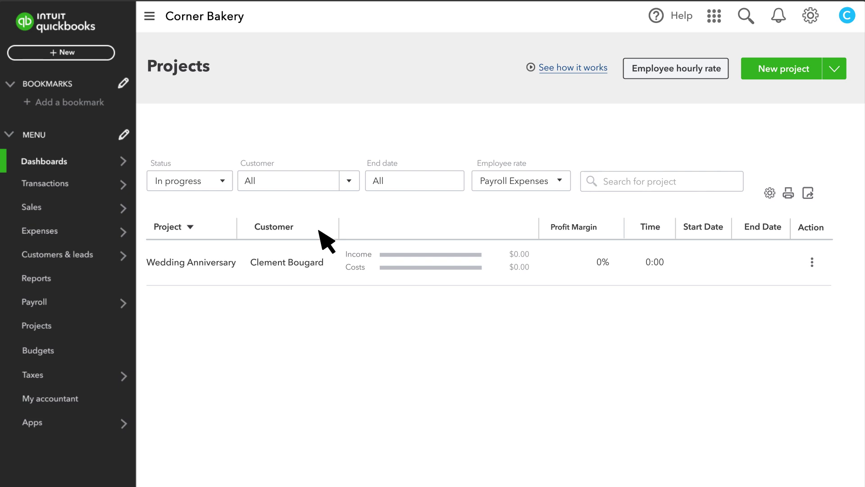
click(76, 305)
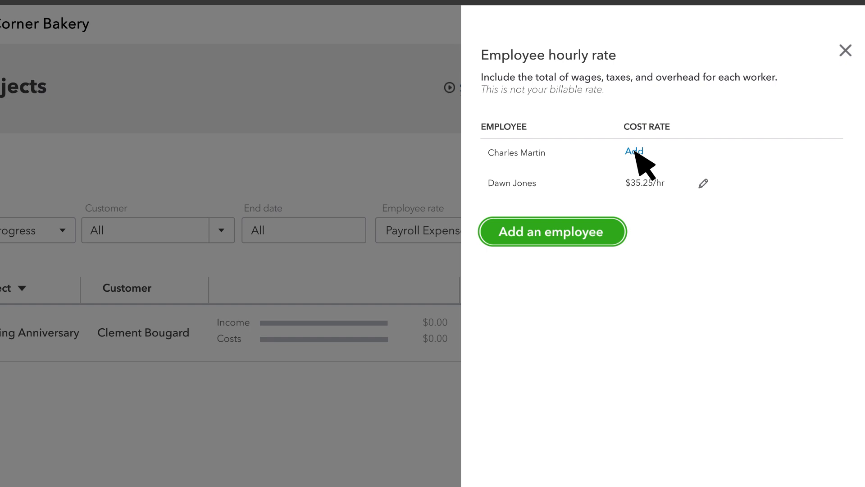
click(636, 152)
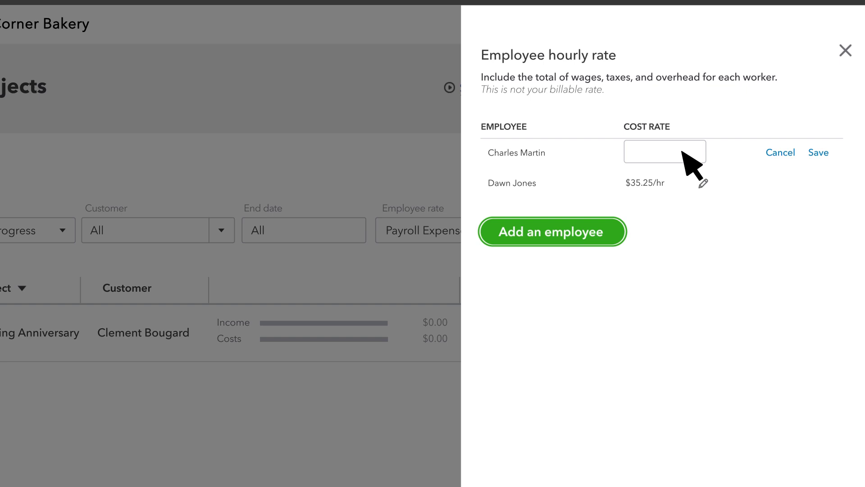
text(25.59)
click(818, 154)
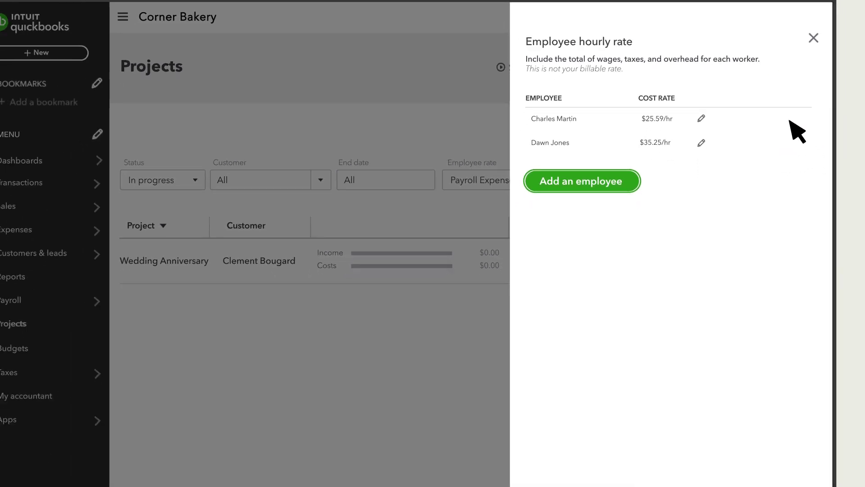
click(801, 31)
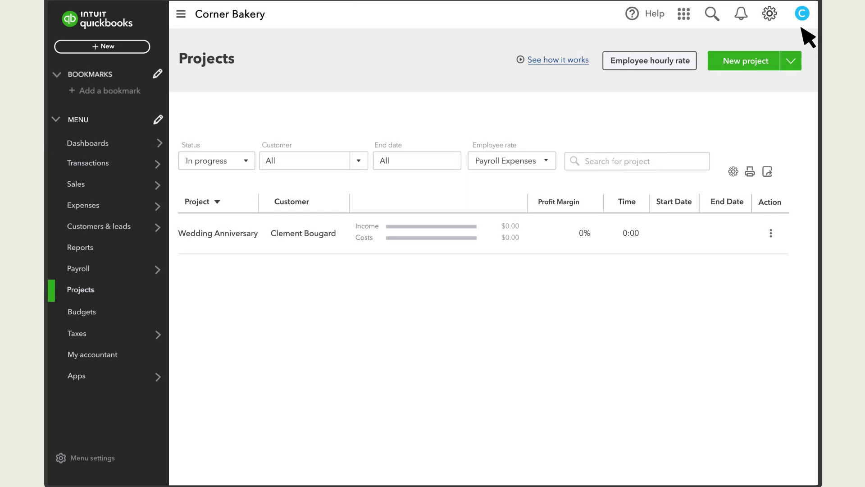
Edit the Tania's Nursery supplier to a 30.00/hr cost rate and 50.00/hr billing rate, then save.
mouse_move(113, 206)
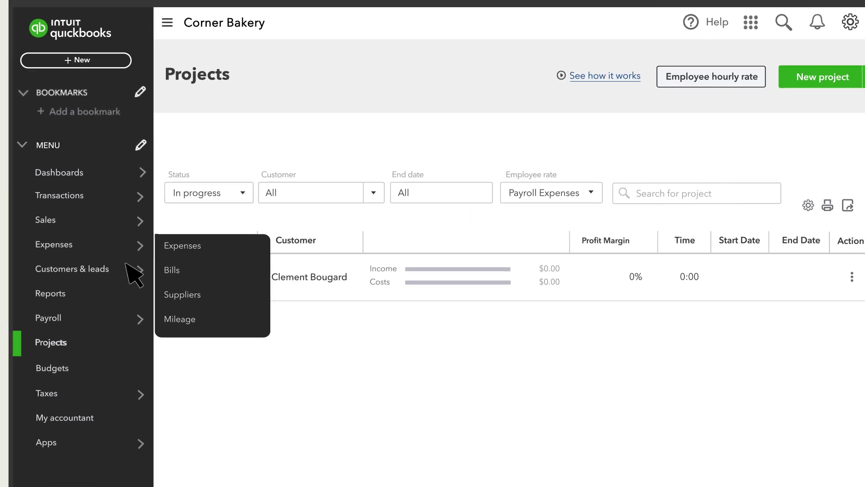
click(194, 298)
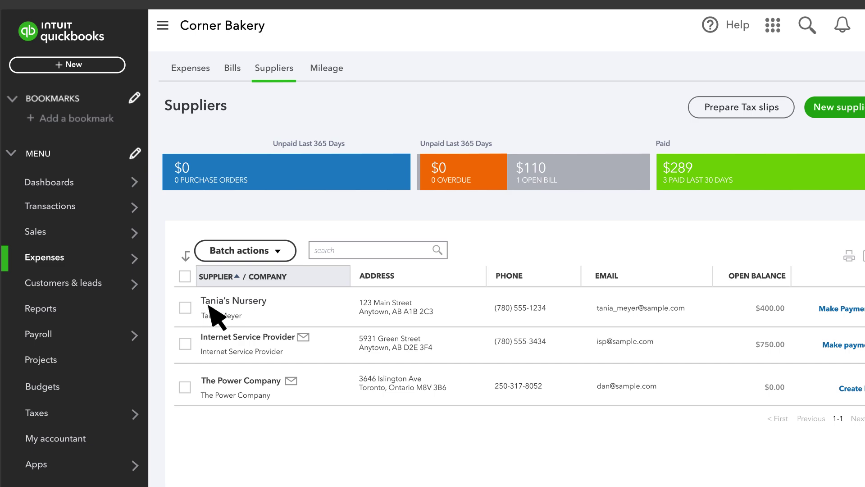
click(209, 305)
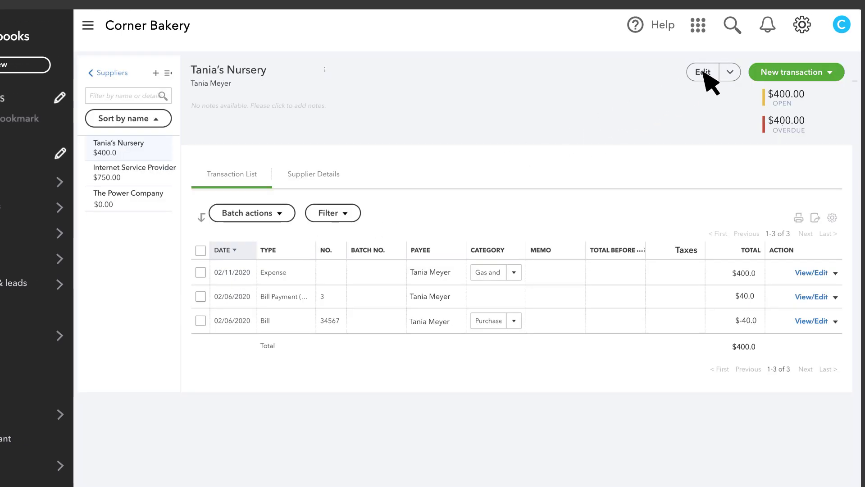
click(704, 72)
scroll(690, 27, down, 10)
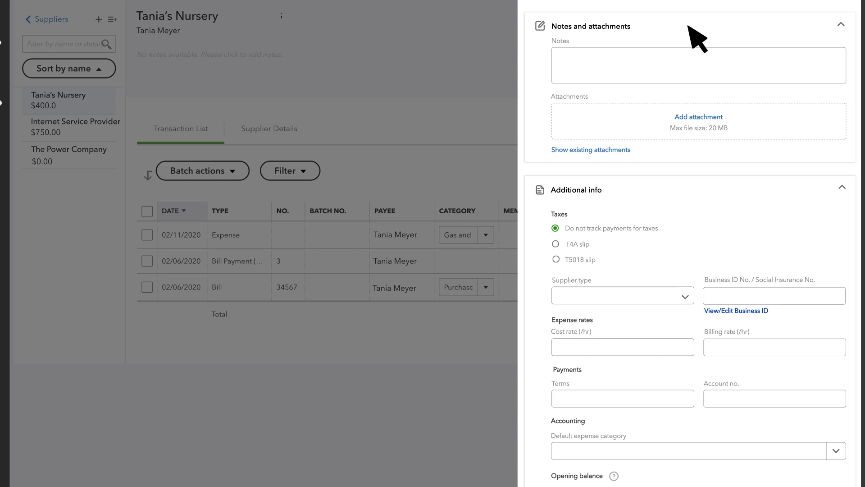
click(639, 347)
text(30.00)
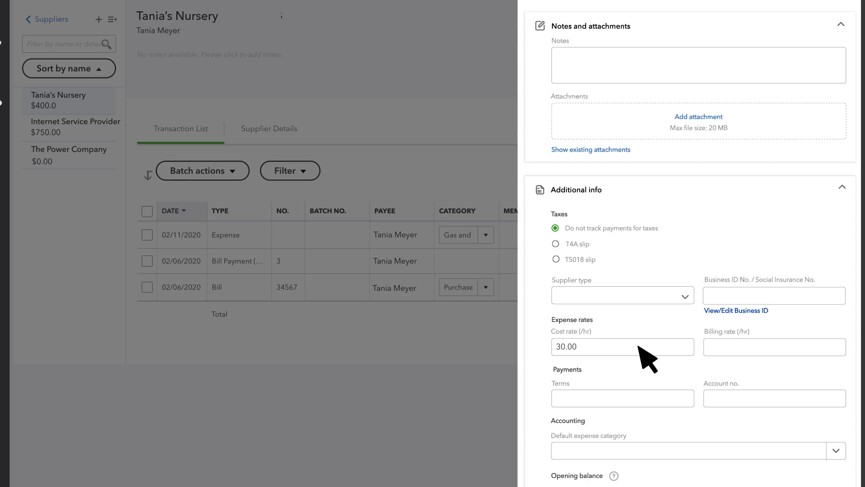
click(761, 345)
text(50.00)
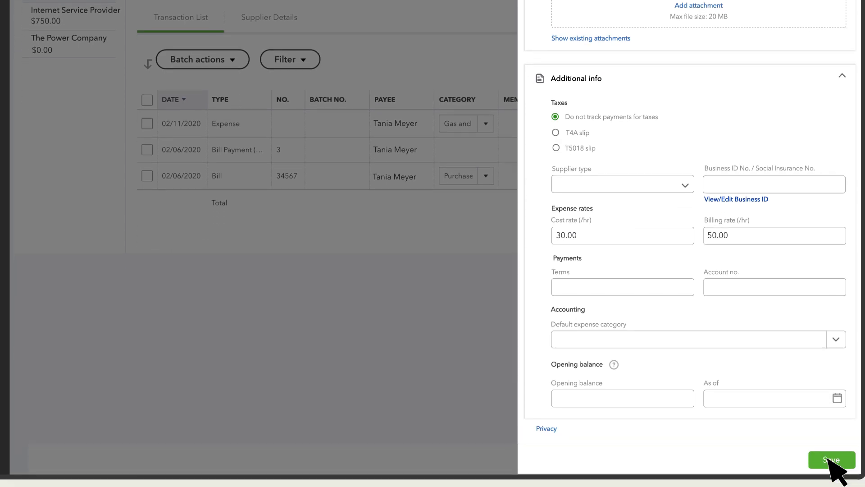
click(831, 460)
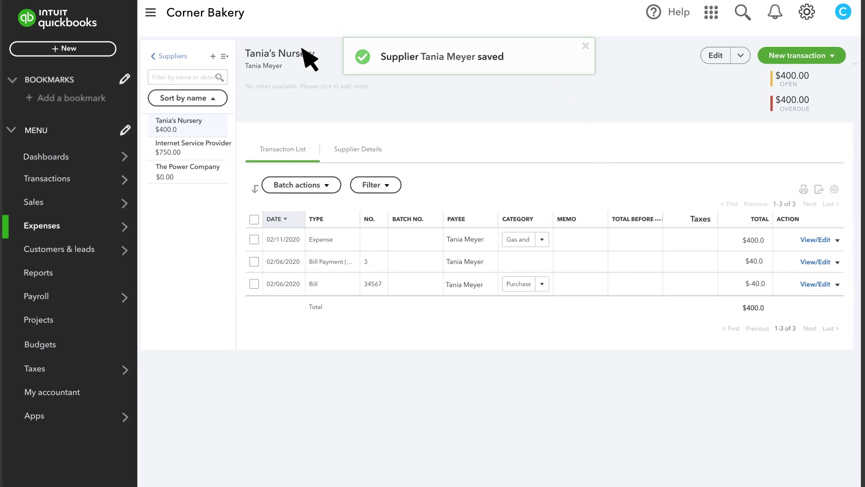
click(69, 48)
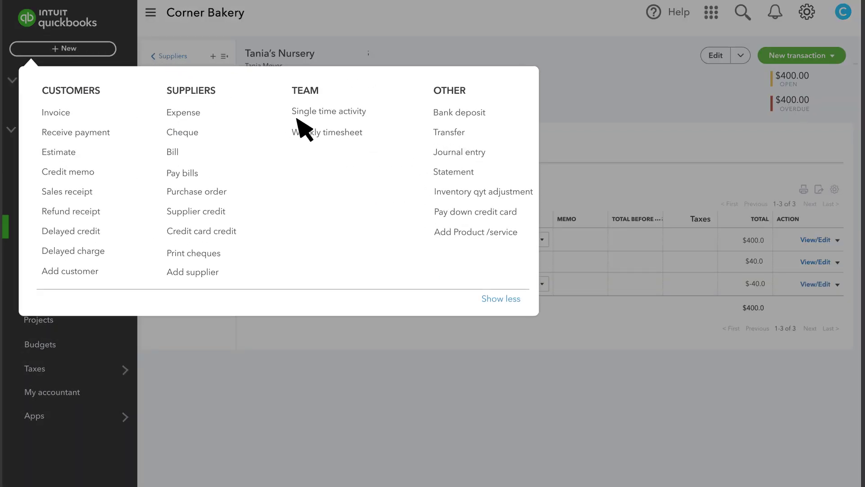
Save a billable weekly timesheet of 8:00 Monday–Friday on the 25th Anniversary project.
click(338, 132)
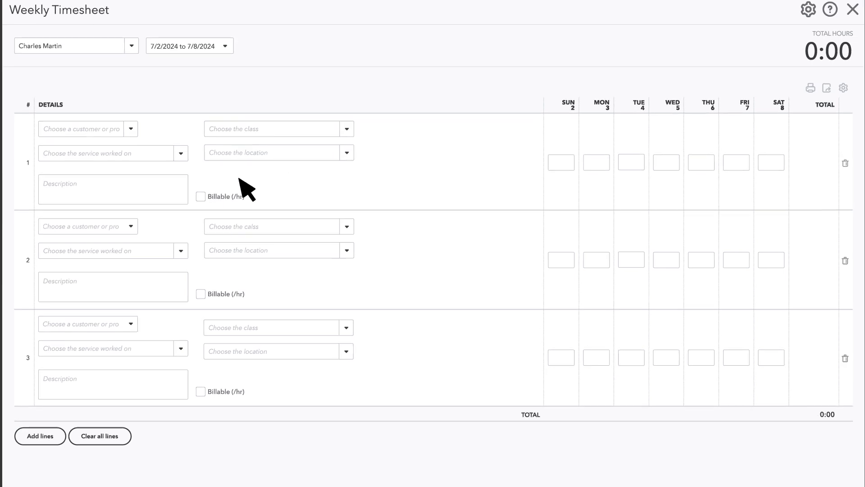
click(199, 197)
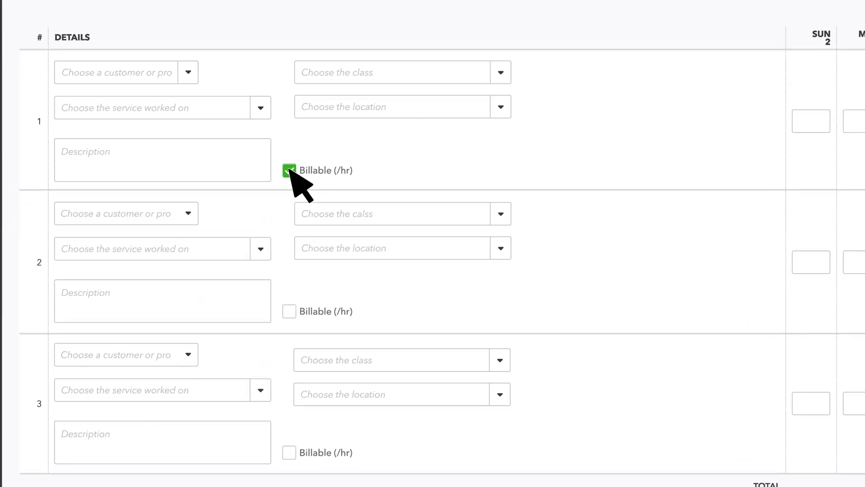
click(189, 71)
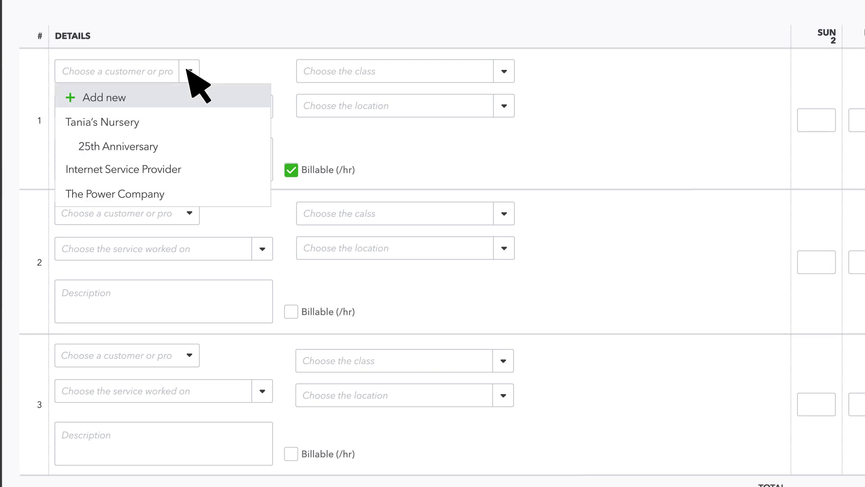
click(185, 146)
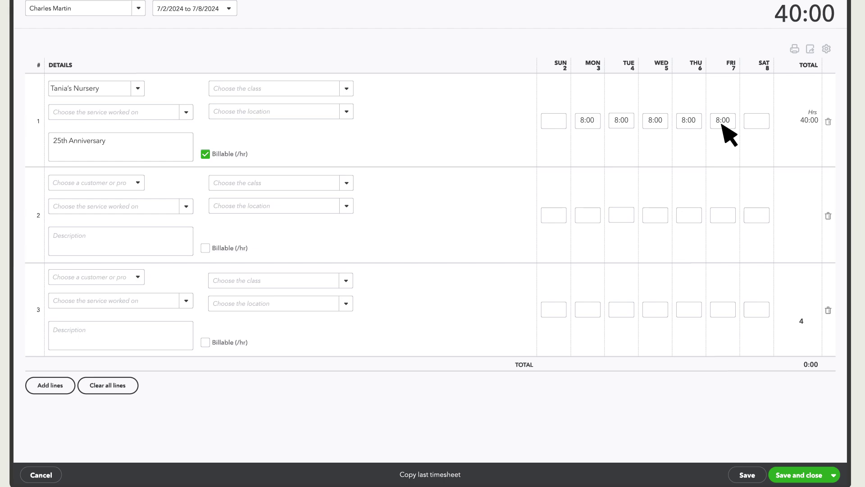
click(818, 475)
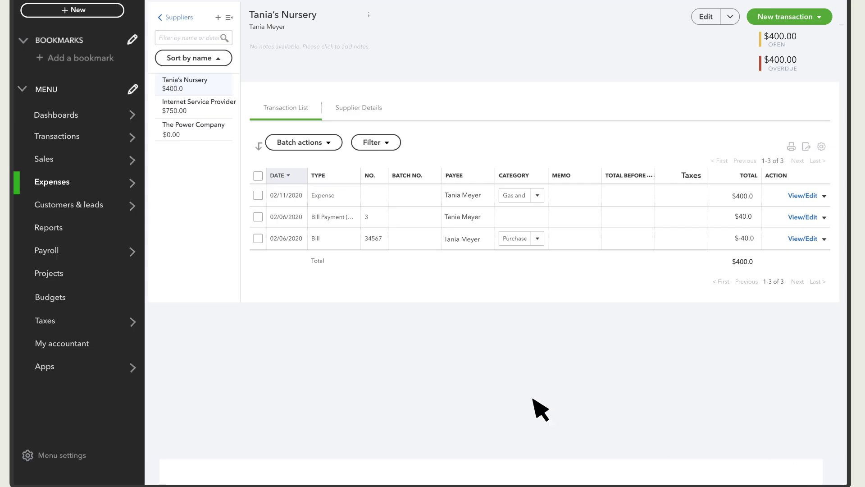
Change the projects' Employee rate setting from Payroll Expenses to Hourly Costs.
click(65, 277)
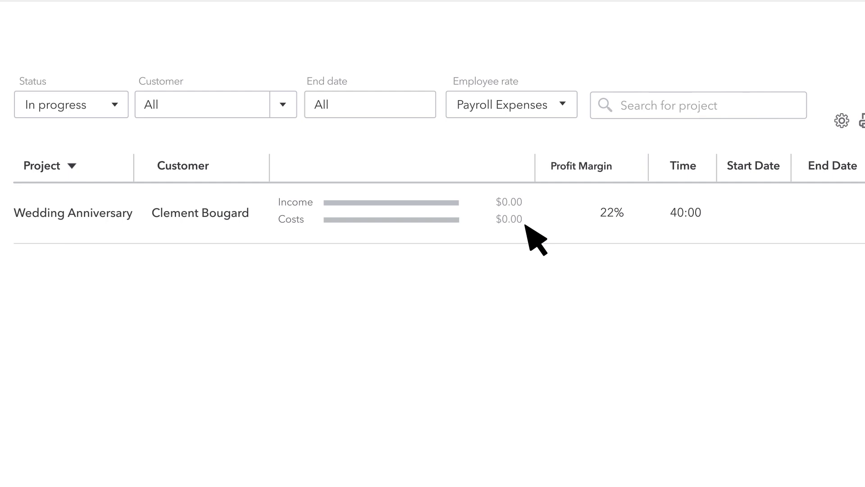
click(562, 102)
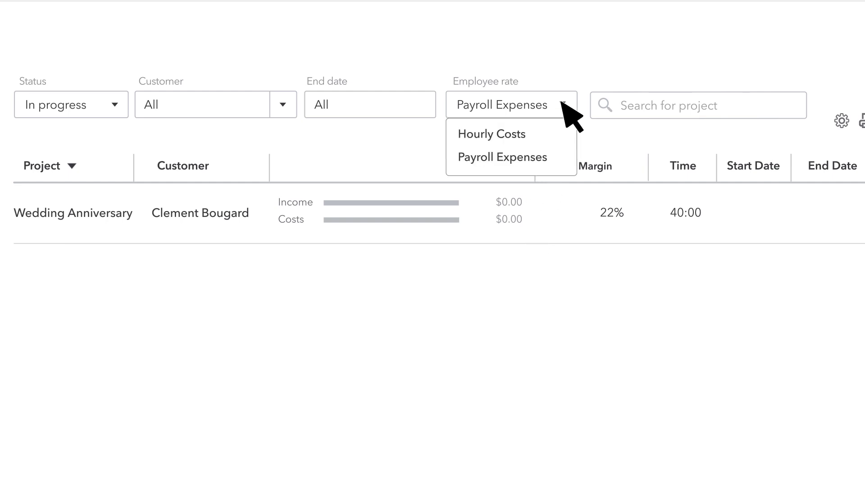
click(525, 133)
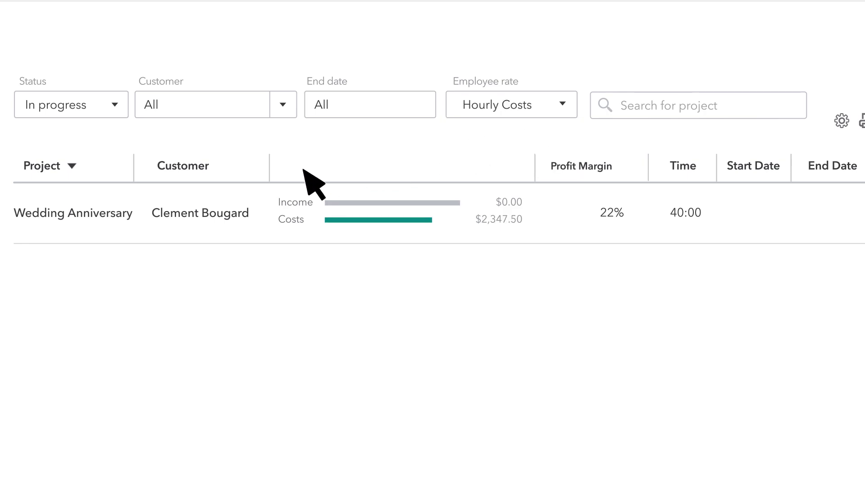
Open the Wedding Anniversary project's Time Activity and expand the week and employee rows.
click(57, 212)
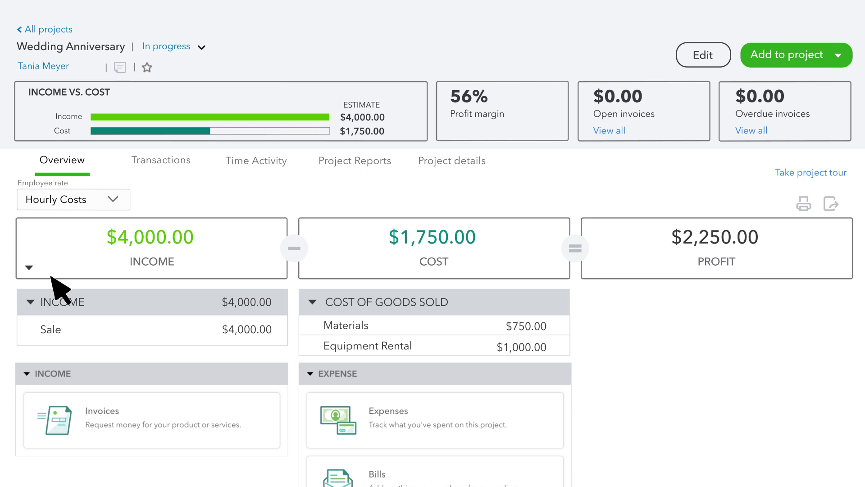
click(256, 162)
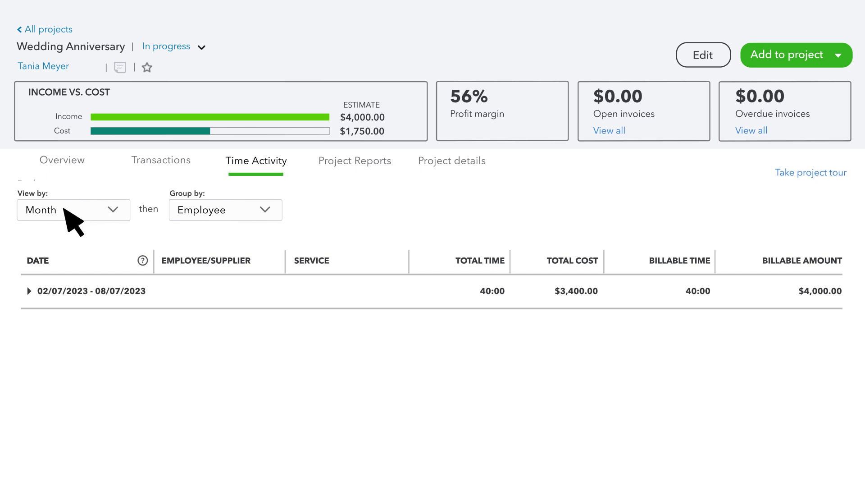
click(28, 290)
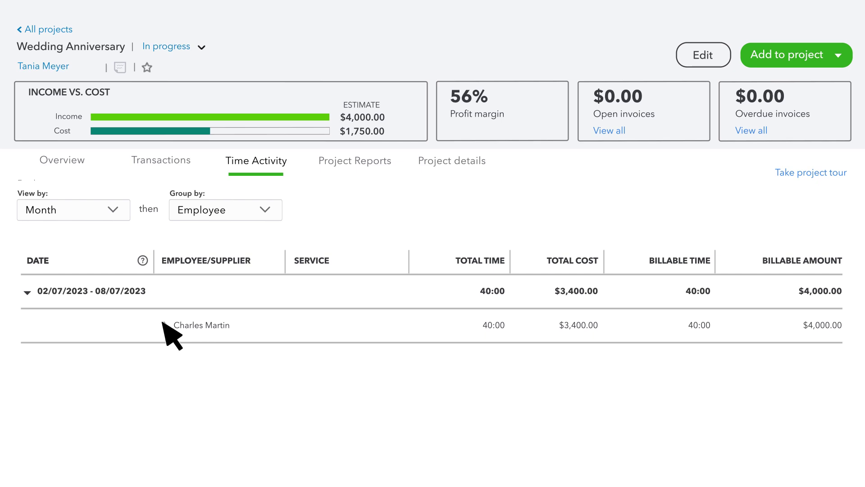
click(164, 325)
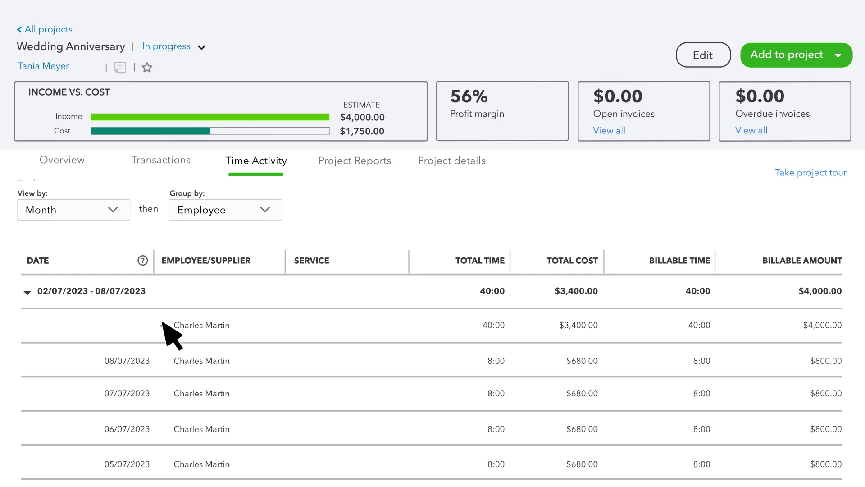
Check the View by and Group by options, leaving them on Month and Employee.
click(114, 210)
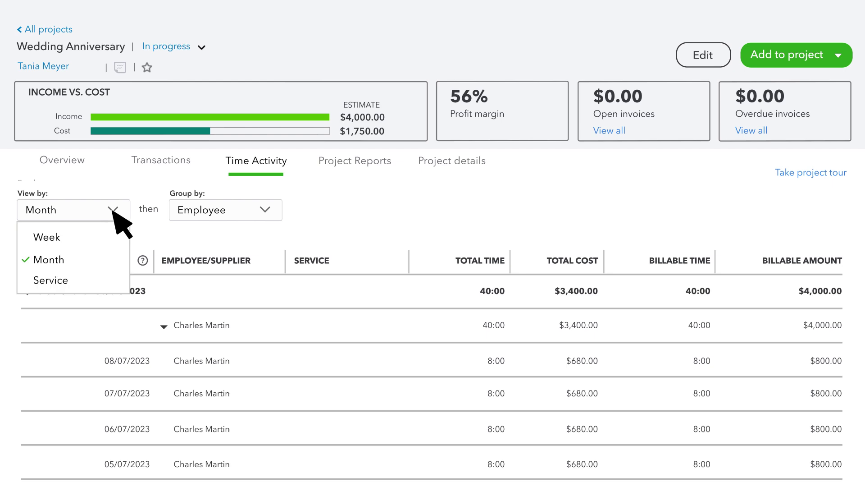
click(114, 210)
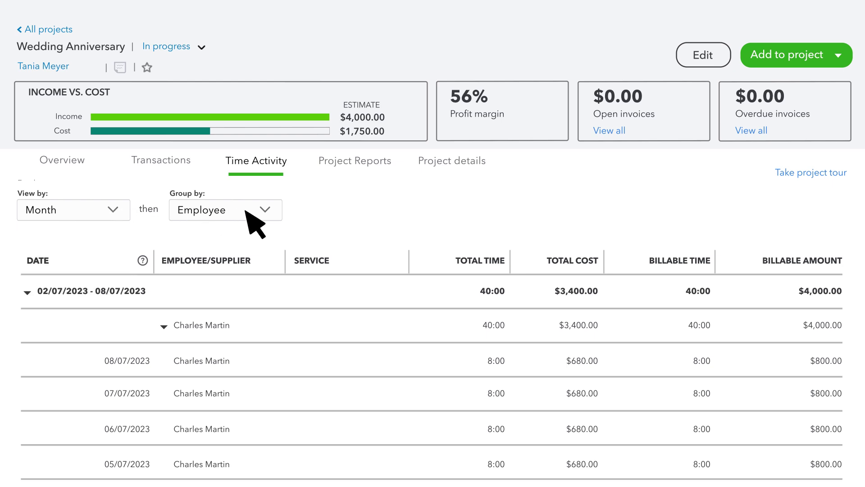
click(265, 210)
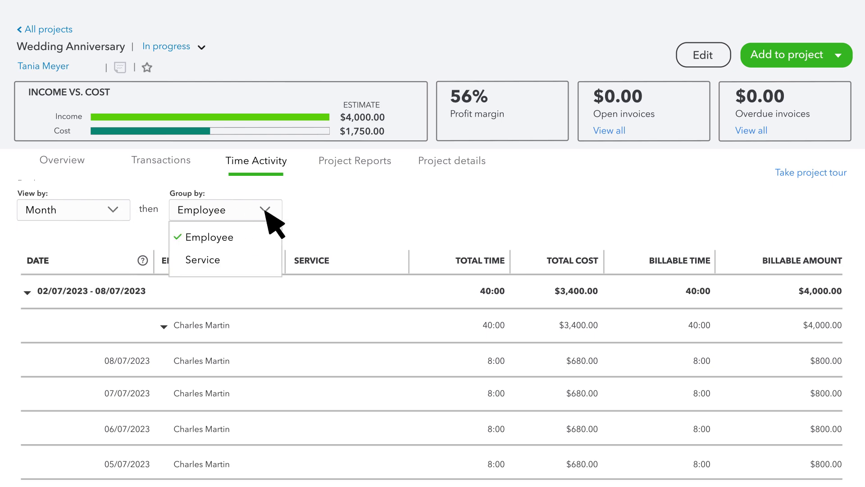
click(266, 210)
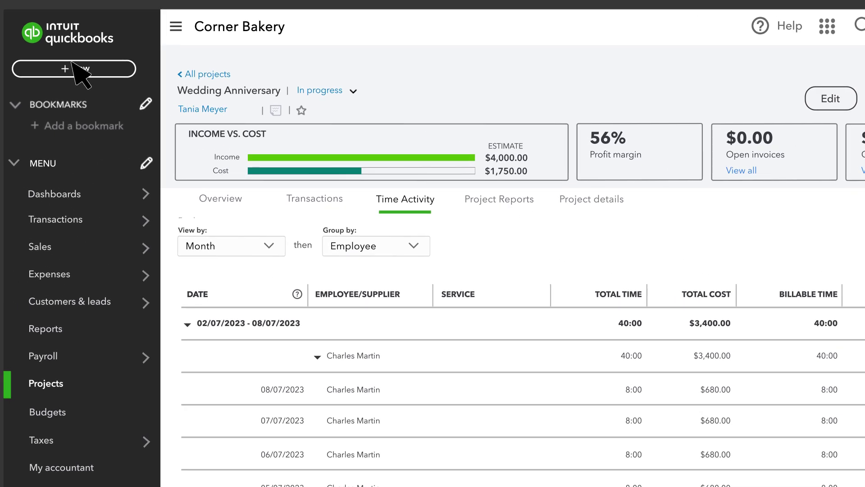
Start a cheque to the contractor from the Chequing account, dated 07/09/2024.
click(81, 67)
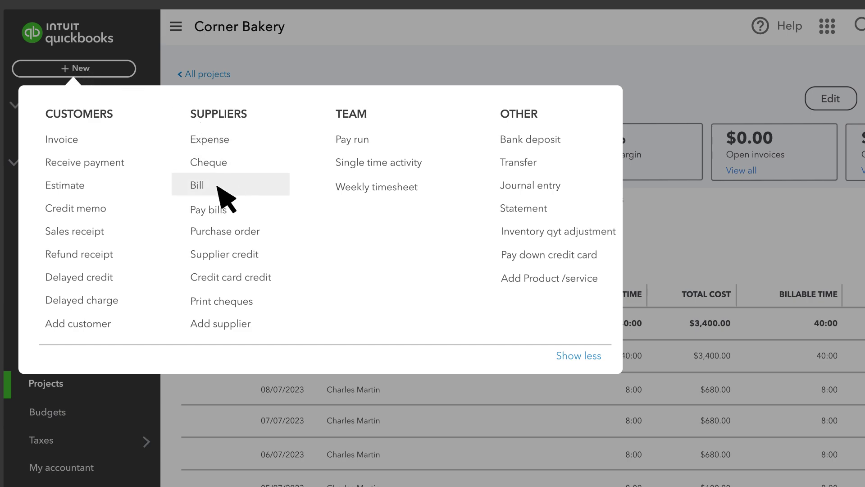
click(209, 163)
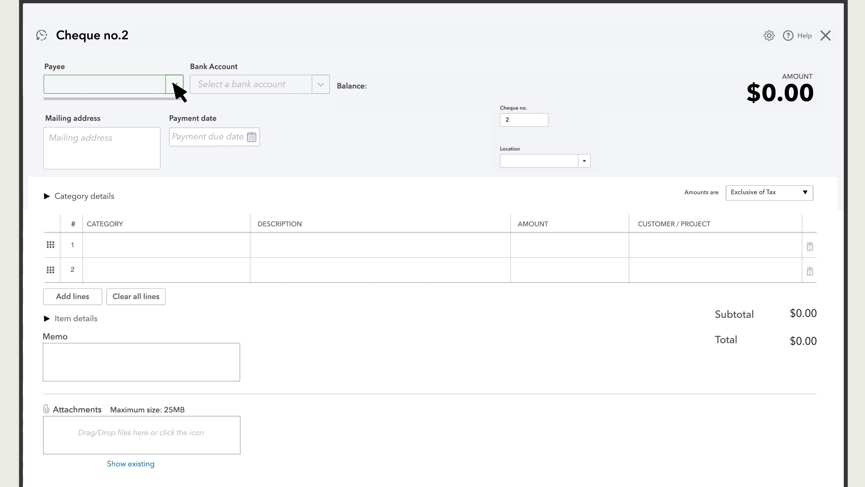
click(175, 85)
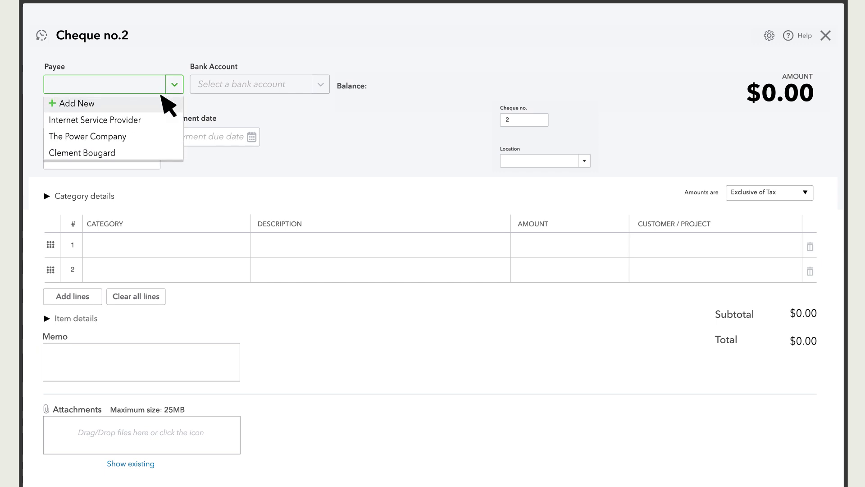
click(117, 153)
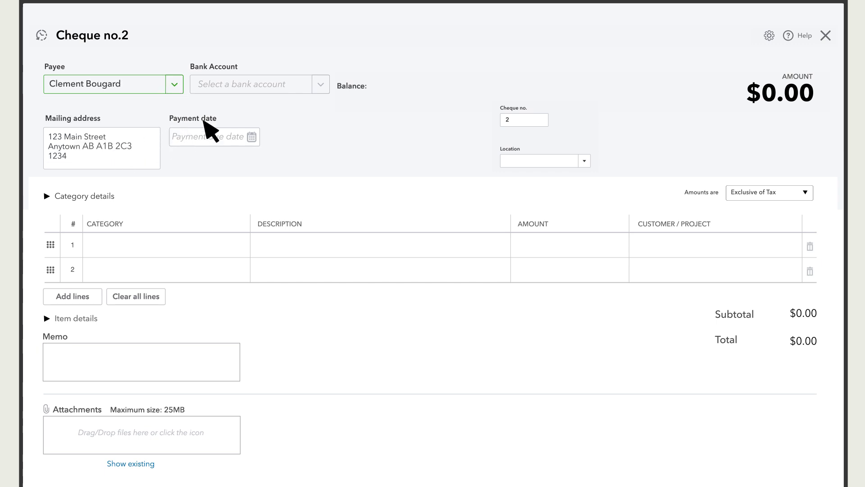
click(321, 86)
click(238, 127)
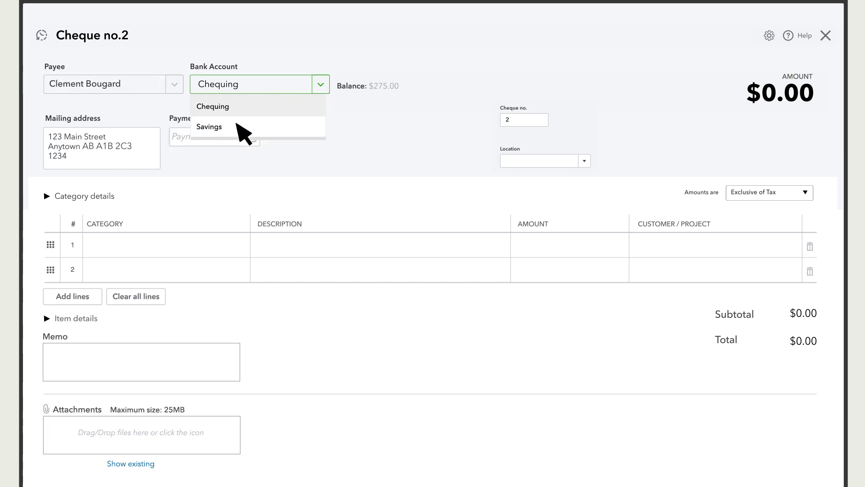
click(251, 137)
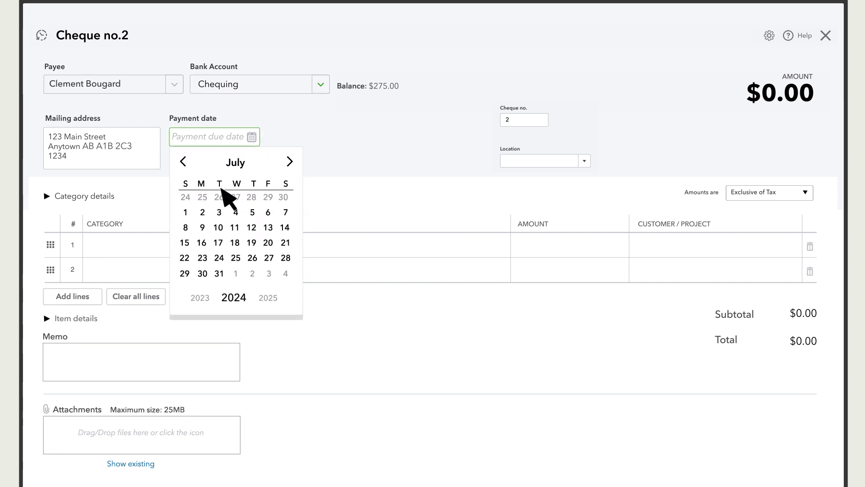
click(203, 227)
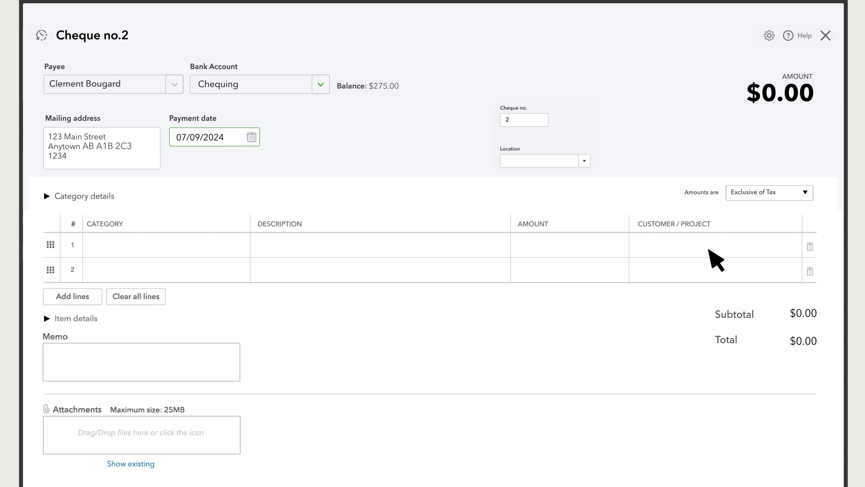
Add a Wedding Anniversary line described '25th Wedding Anniversary' for $30.95 and save the cheque.
click(234, 244)
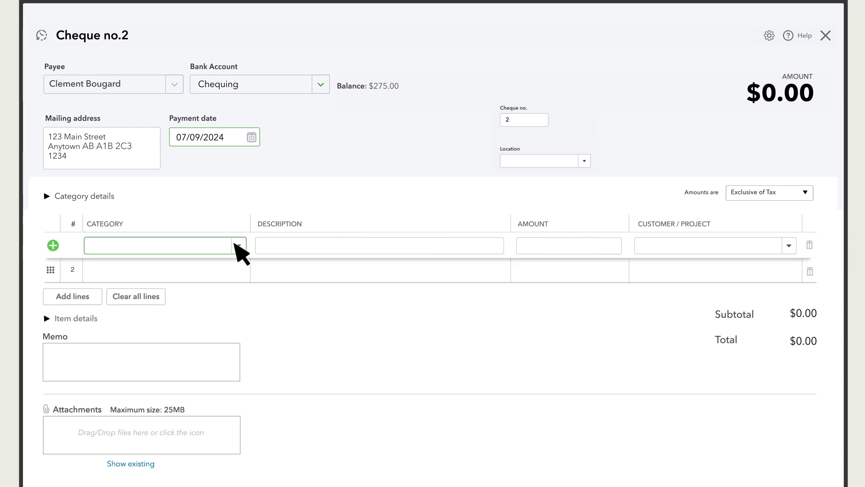
click(237, 246)
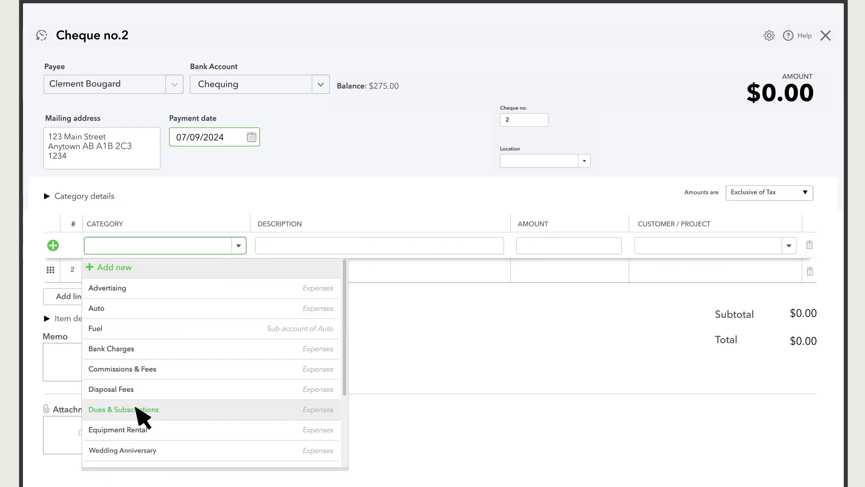
click(115, 451)
key(Tab)
text(25th)
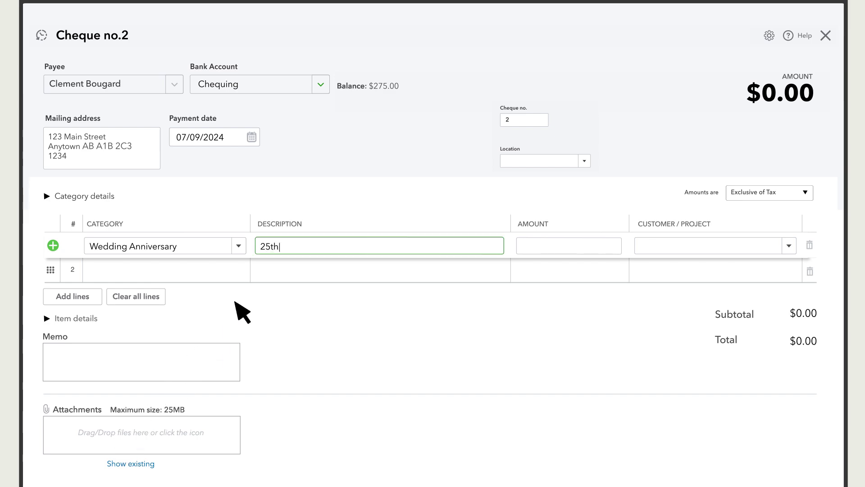
text( Wedding Anniversary)
key(Tab)
text(30.)
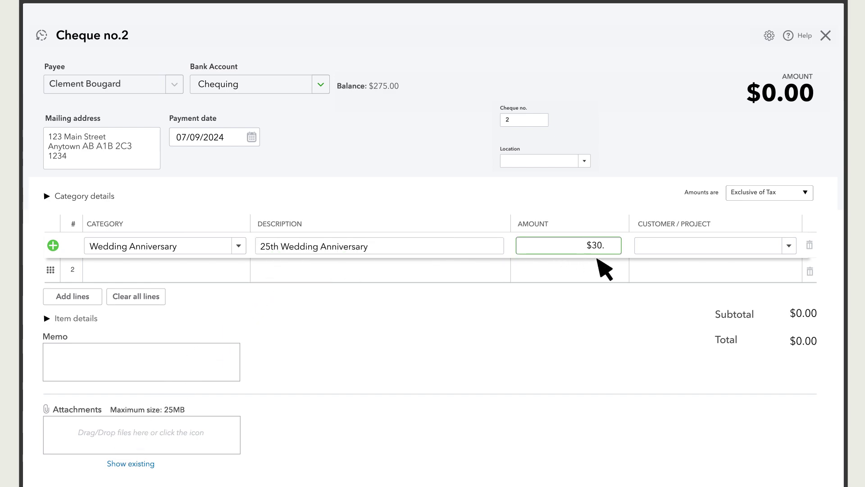
text(95)
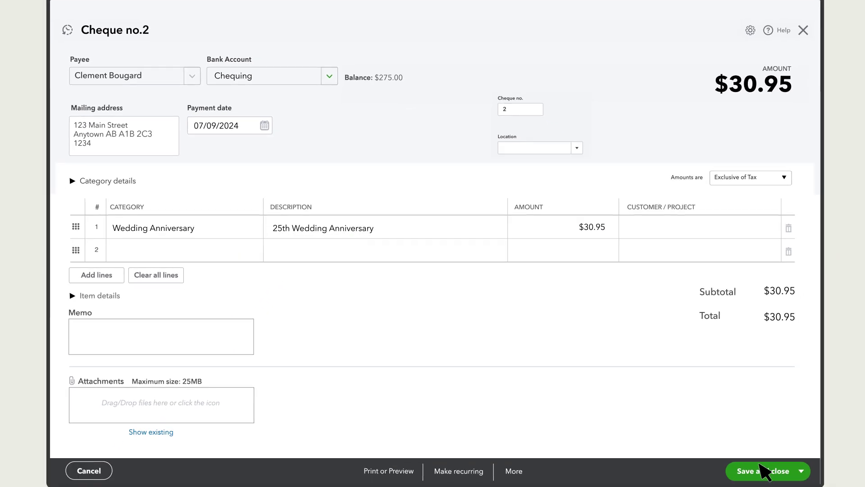
click(765, 472)
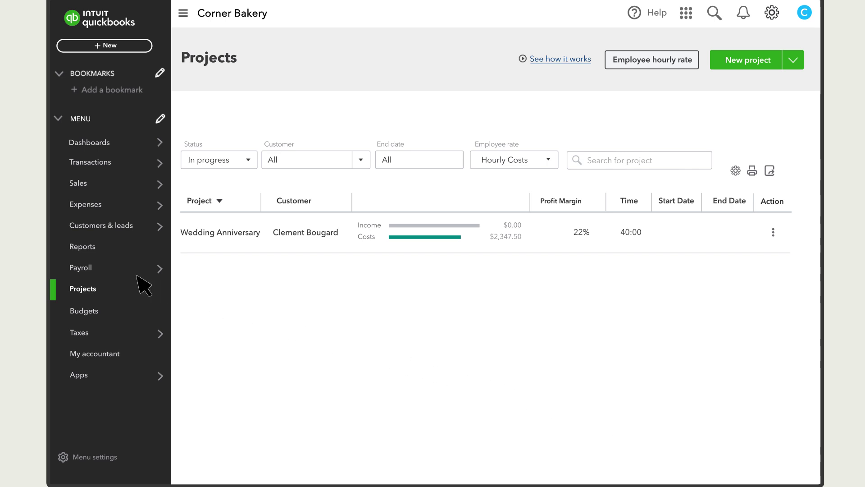
Run, preview and submit the Every Friday payroll totalling $5,640.08 for both employees.
click(111, 275)
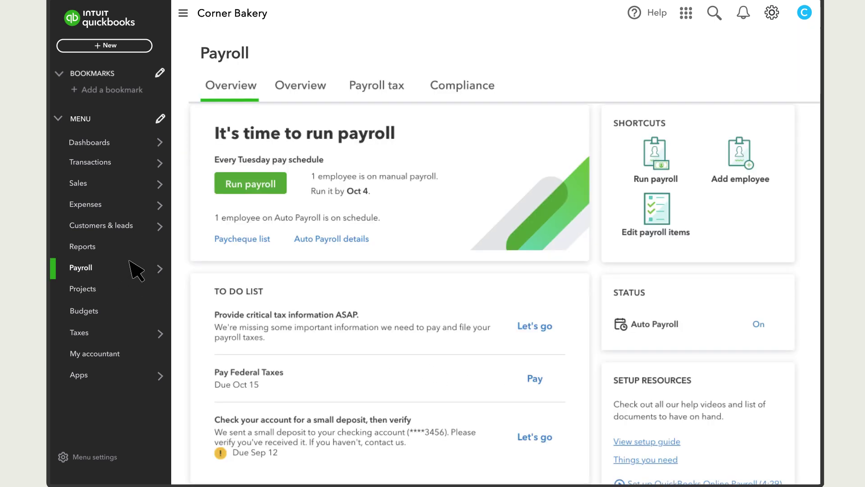
click(659, 165)
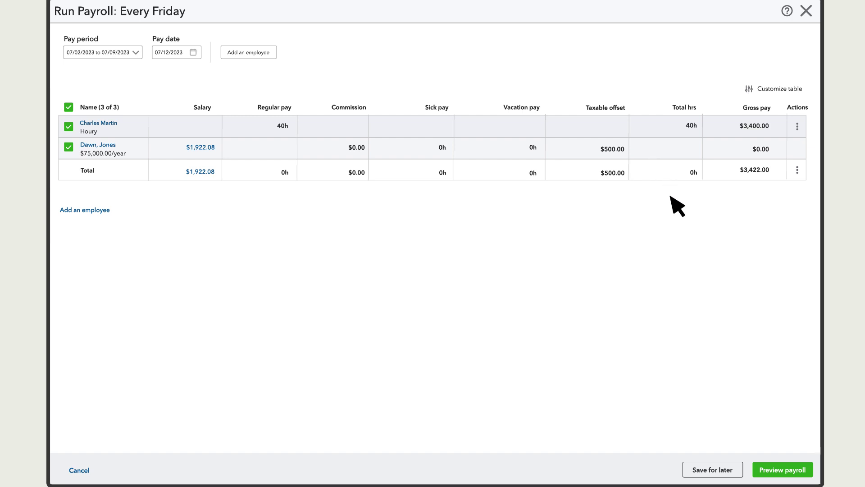
click(800, 473)
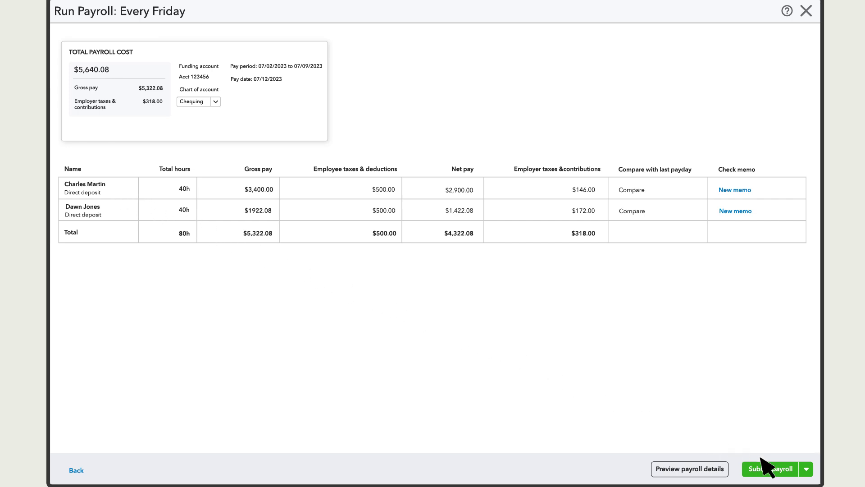
click(786, 469)
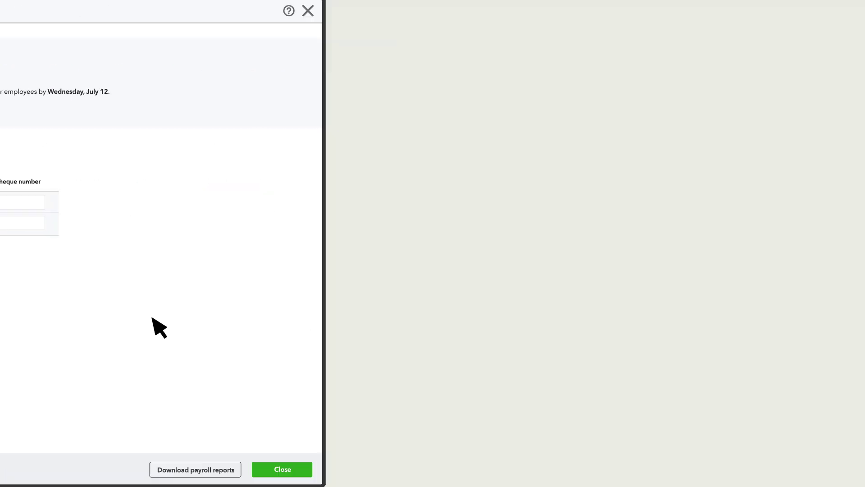